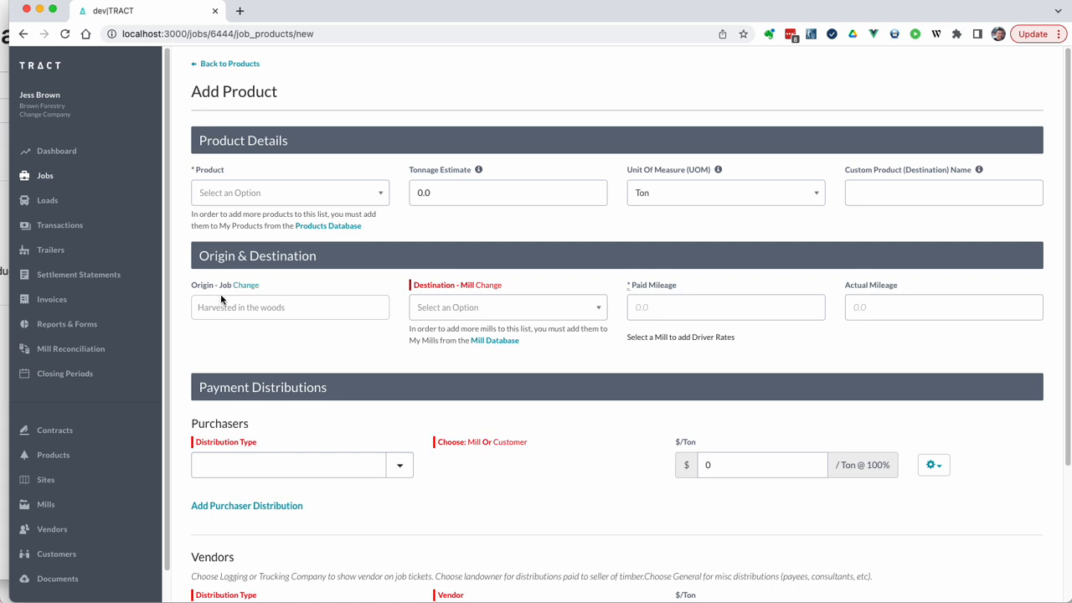
# Step: Switch the new product's destination from a mill to a site and select the Test site
pyautogui.click(490, 286)
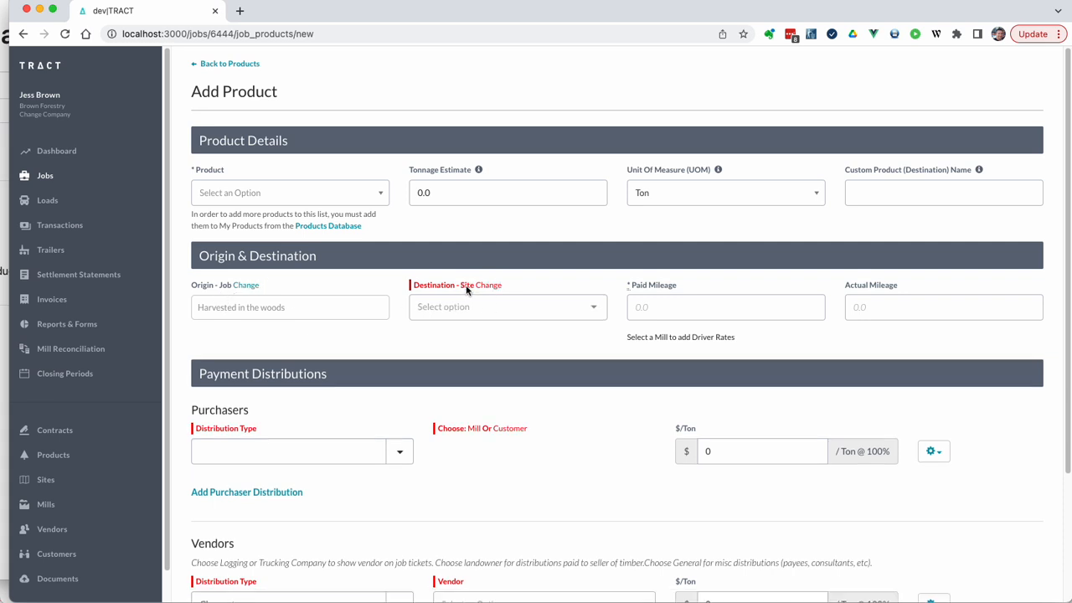
pyautogui.click(505, 307)
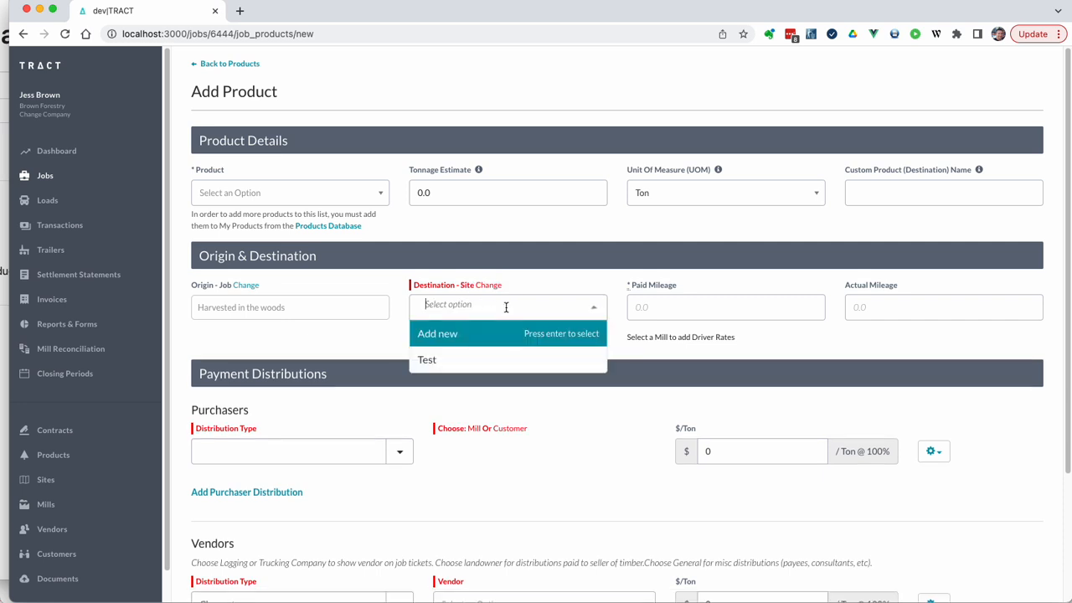
pyautogui.click(471, 341)
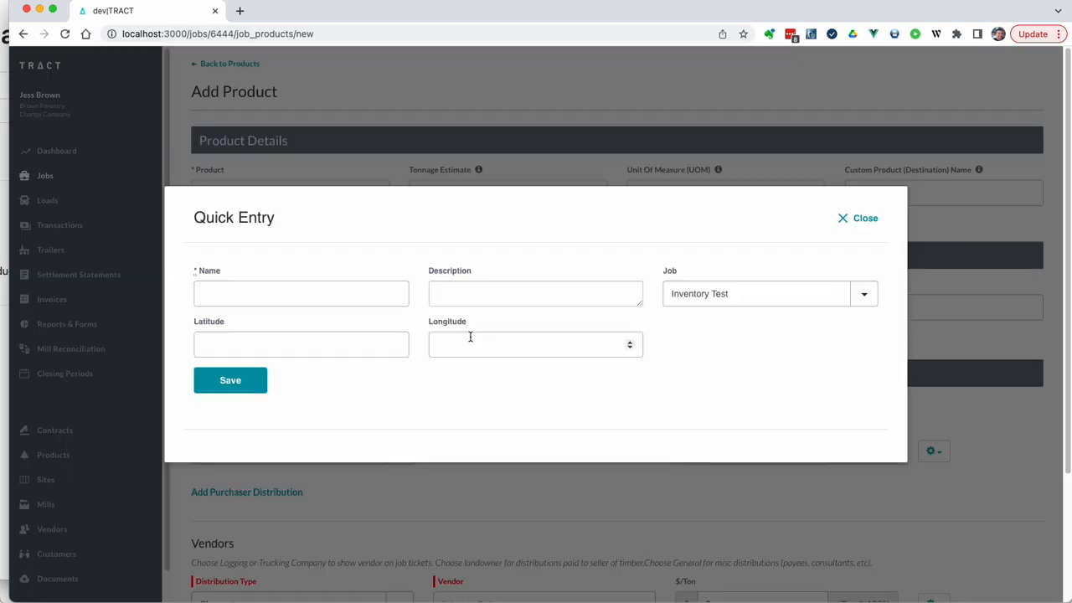
pyautogui.click(861, 219)
pyautogui.click(540, 303)
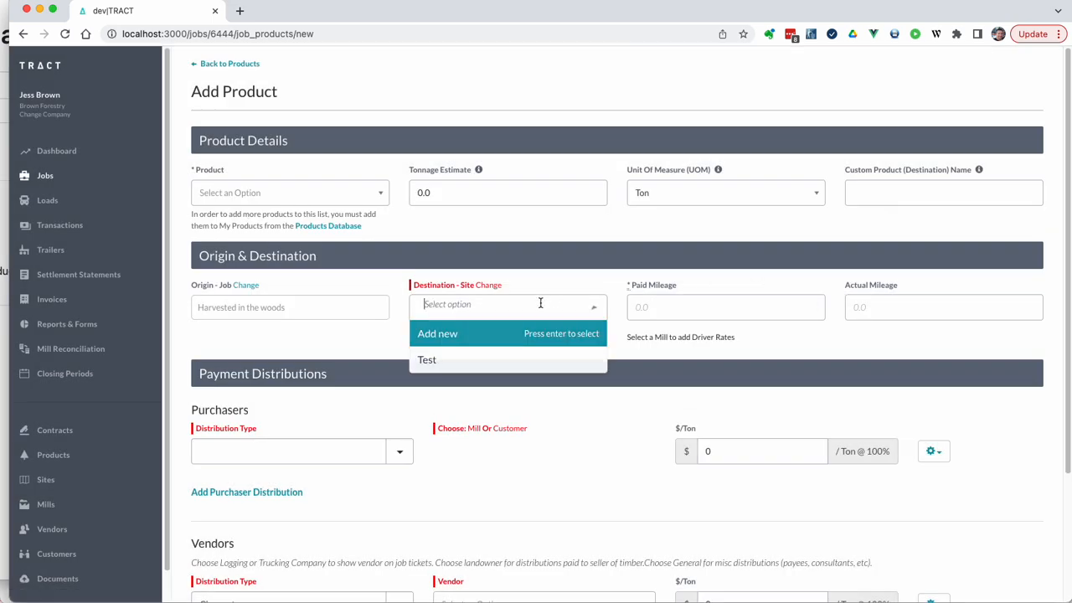
pyautogui.click(540, 360)
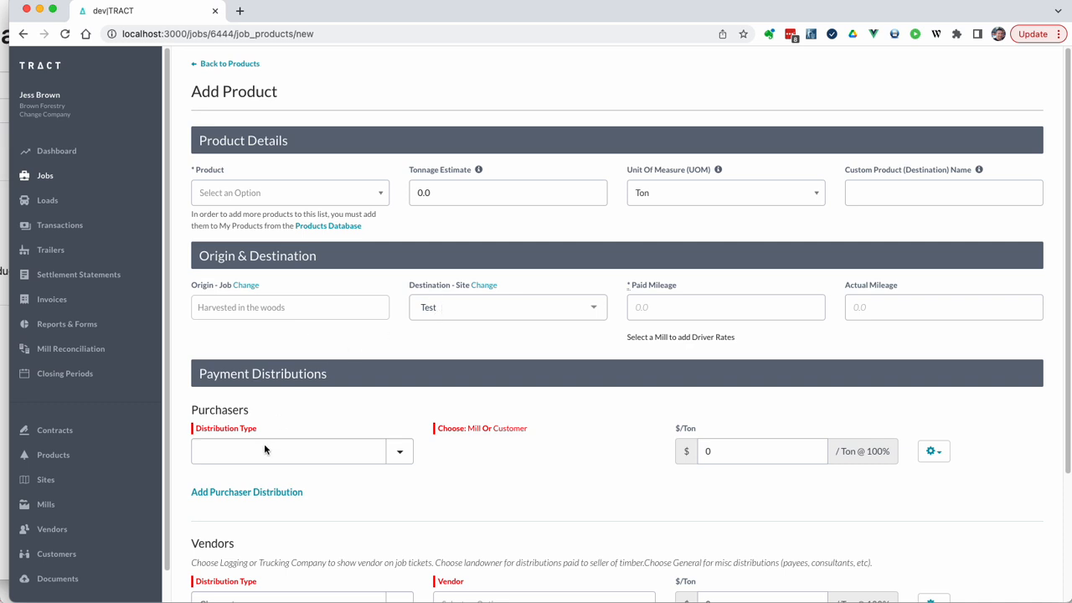
# Step: Remove the purchaser distribution from the new product and return to the job's product list without saving
pyautogui.scroll(-4, 265, 449)
pyautogui.scroll(4, 264, 448)
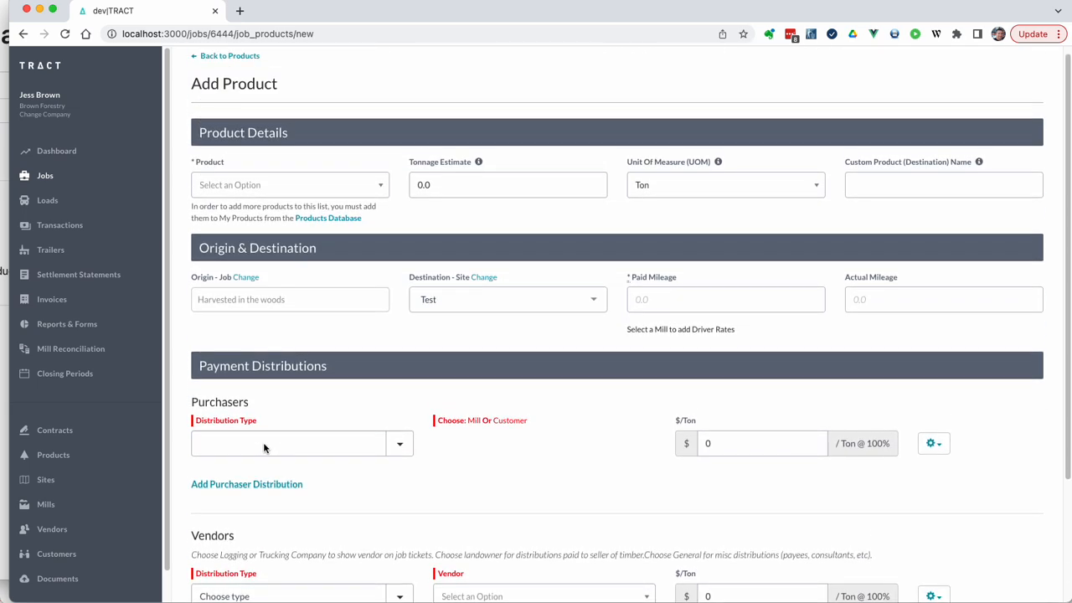
pyautogui.scroll(-2, 264, 449)
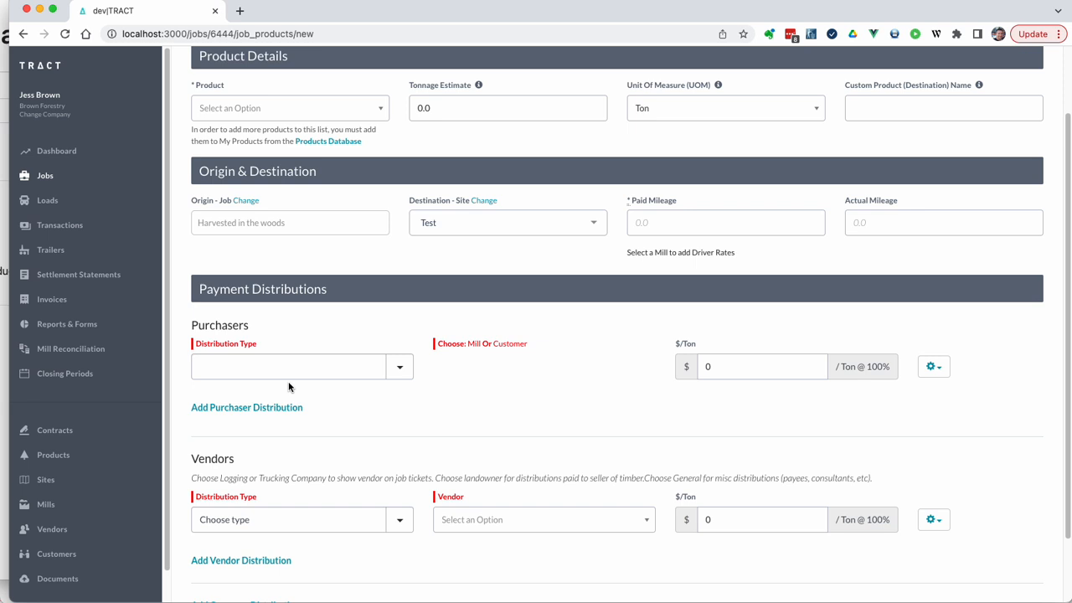
pyautogui.click(933, 366)
pyautogui.click(943, 489)
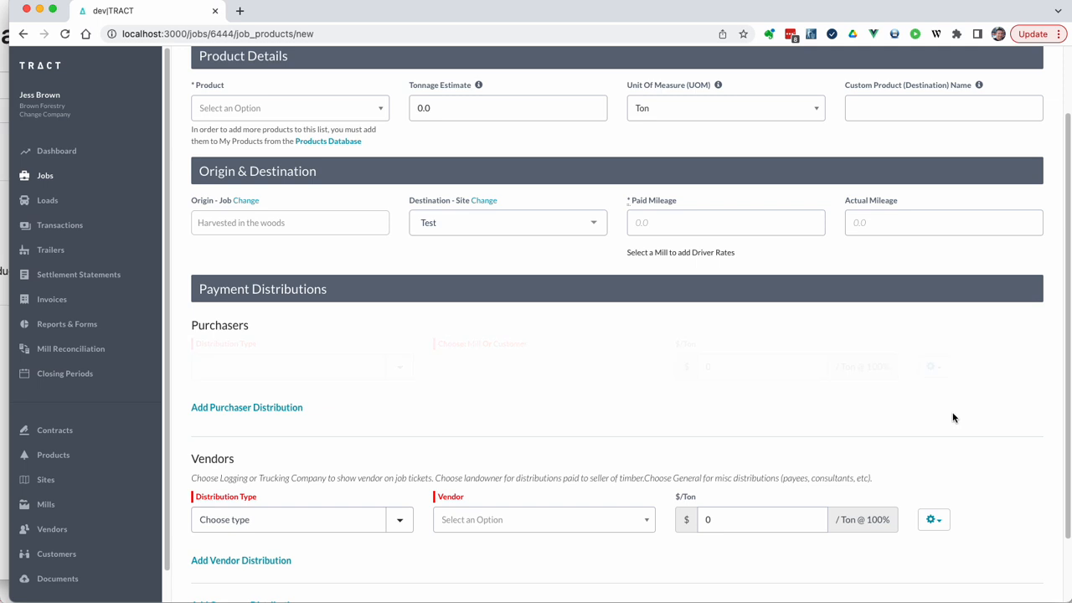
pyautogui.scroll(2, 785, 399)
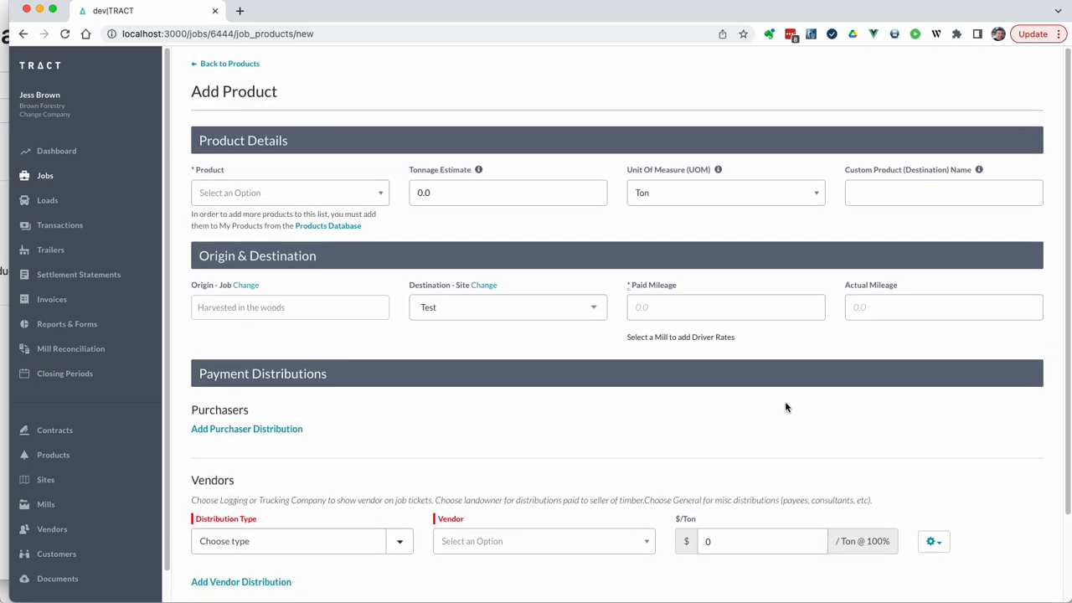
pyautogui.click(23, 34)
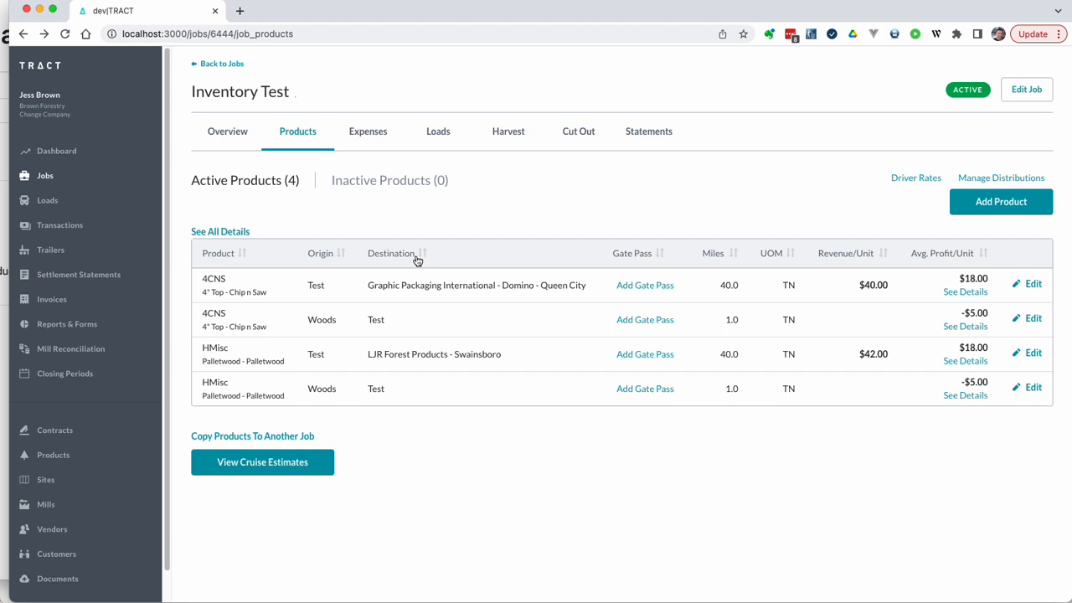
# Step: Sort the active products by destination in descending order and expand the details of the 4CNS product going from Woods to Test
pyautogui.doubleClick(376, 319)
pyautogui.click(422, 253)
pyautogui.click(423, 254)
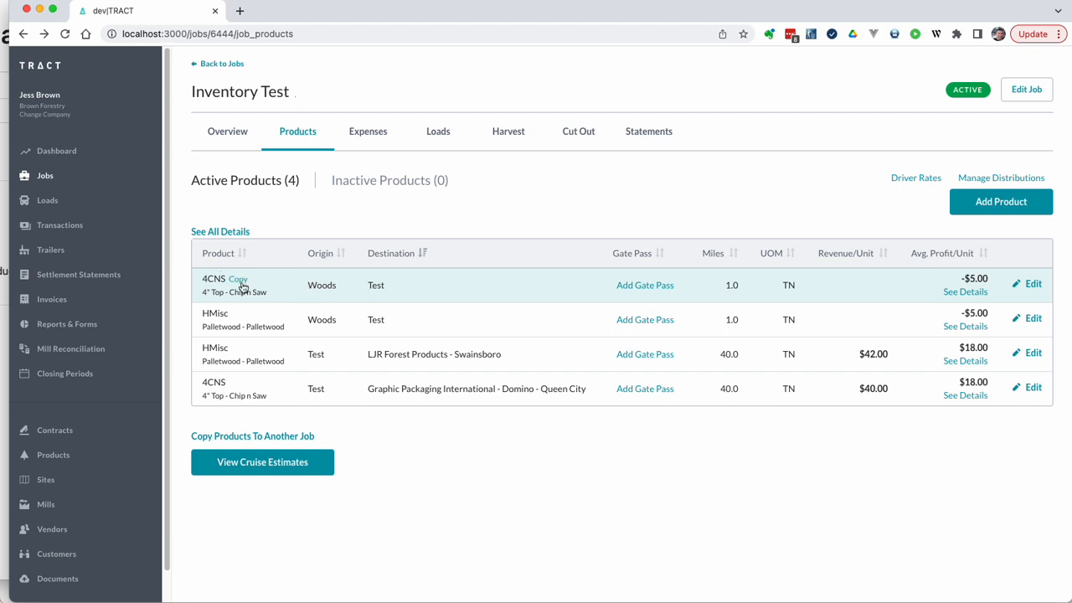
pyautogui.click(964, 292)
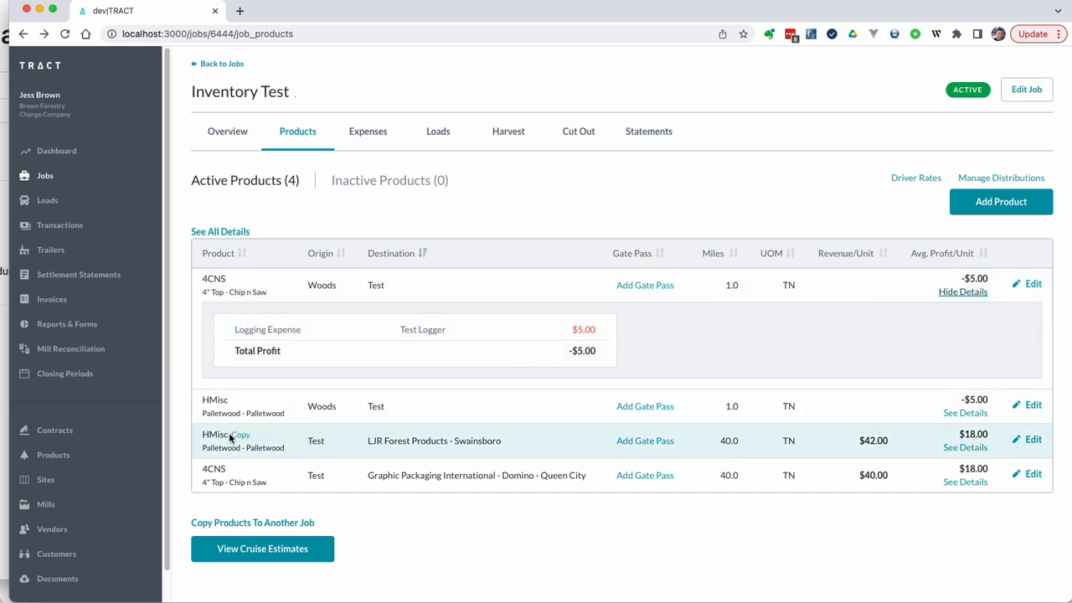
# Step: Expand and review the details of the 4CNS product going from Test to Graphic Packaging International - Domino - Queen City
pyautogui.doubleClick(312, 441)
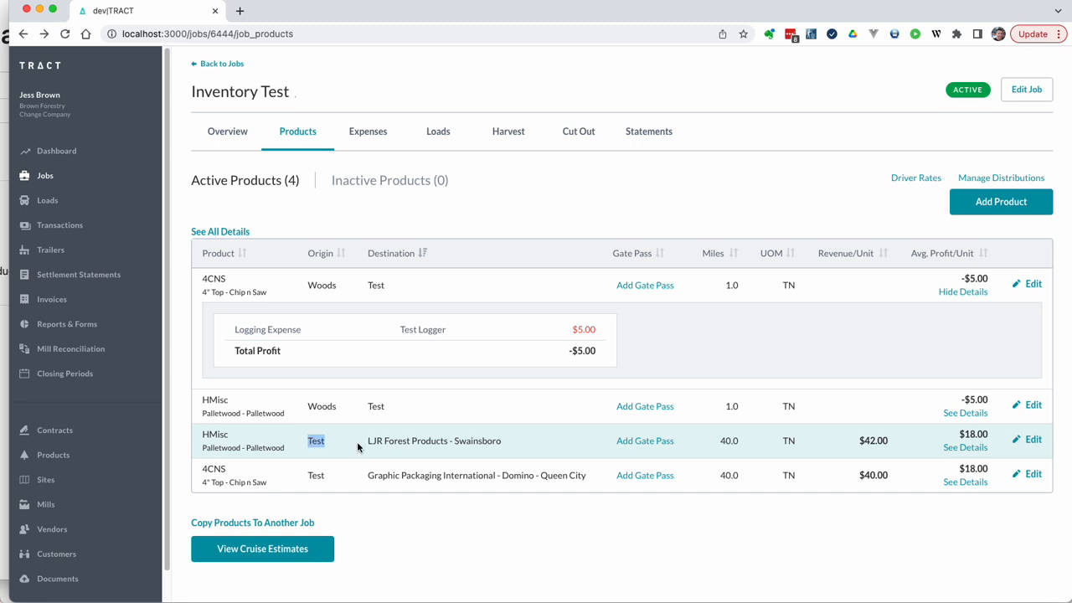
pyautogui.doubleClick(393, 442)
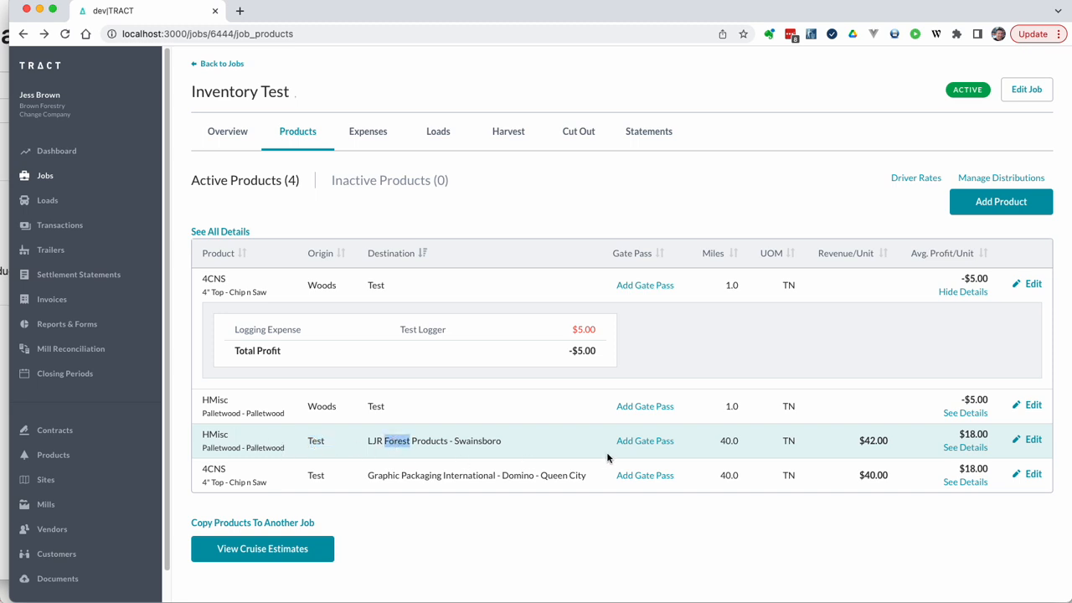
pyautogui.click(958, 482)
pyautogui.scroll(-3, 305, 222)
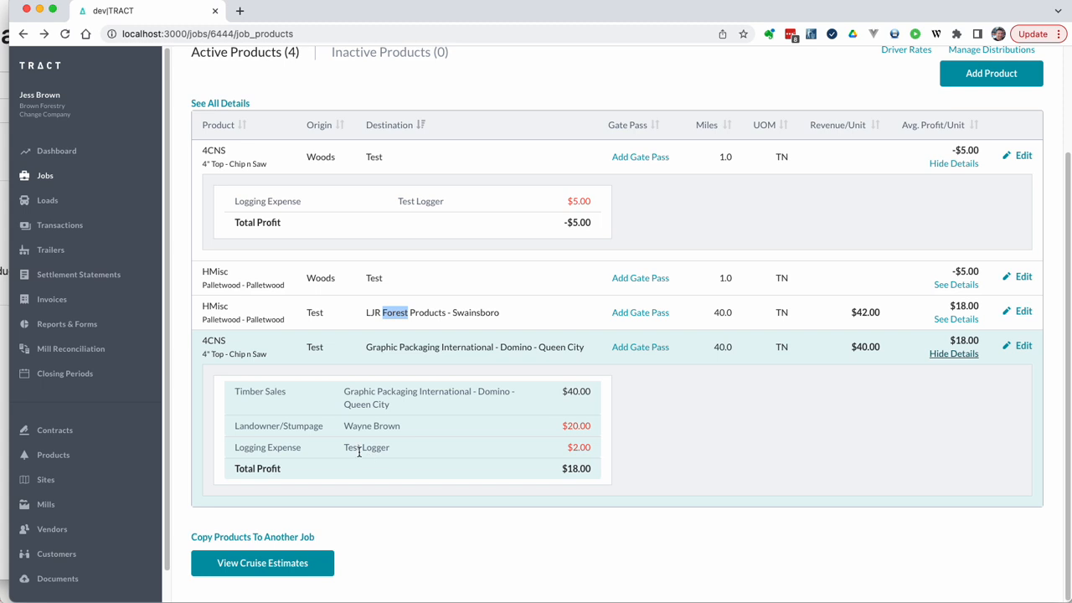
pyautogui.scroll(1, 376, 448)
pyautogui.scroll(3, 376, 448)
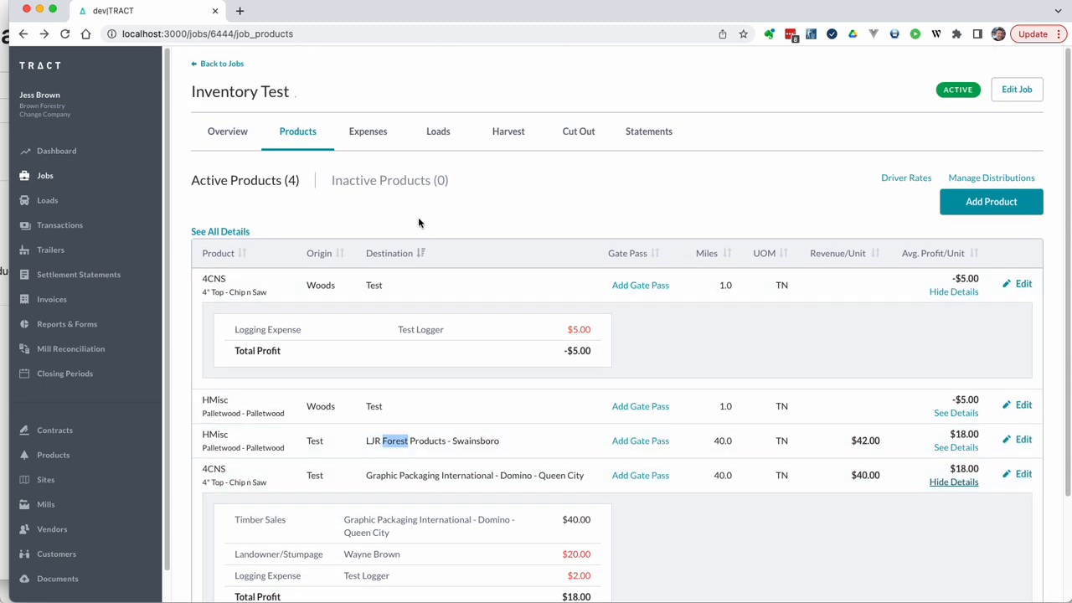
# Step: Start a load for the Inventory Test job with product 4CNS (Test), and return to the loads without saving
pyautogui.click(436, 133)
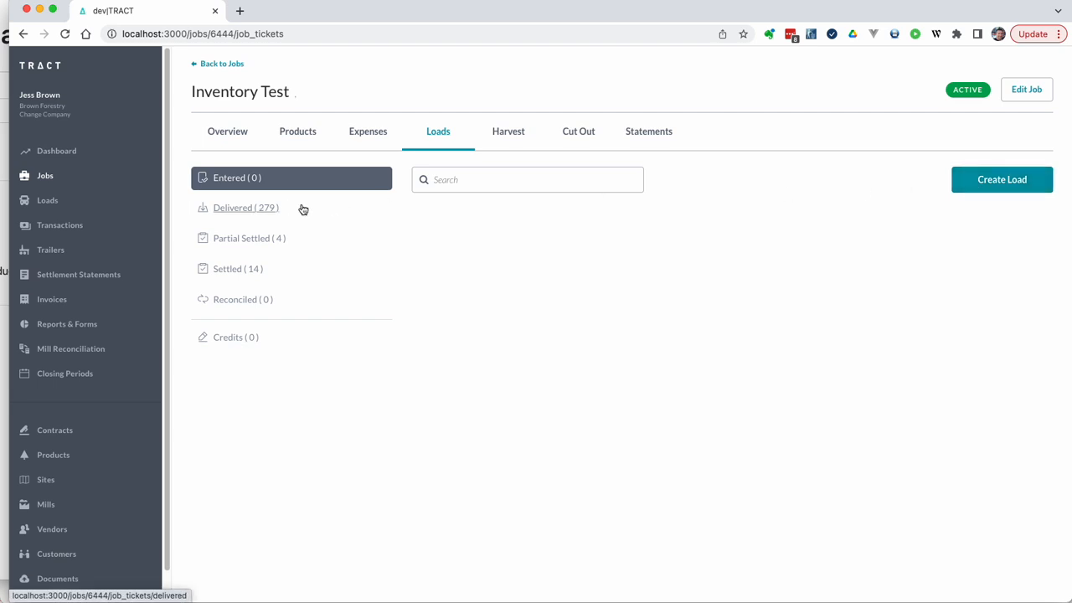
pyautogui.click(1008, 181)
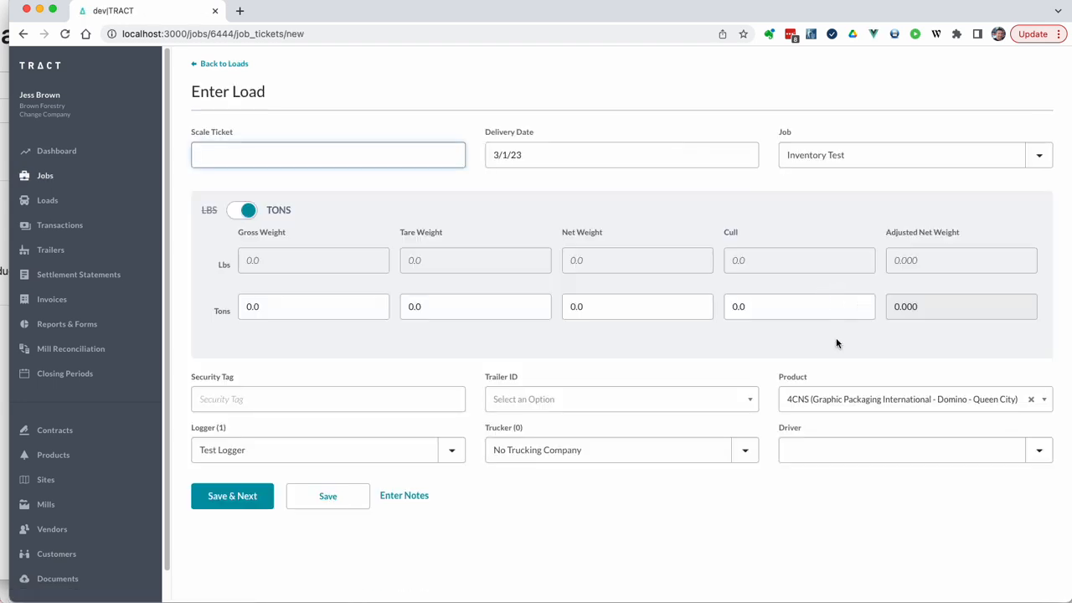
pyautogui.click(838, 405)
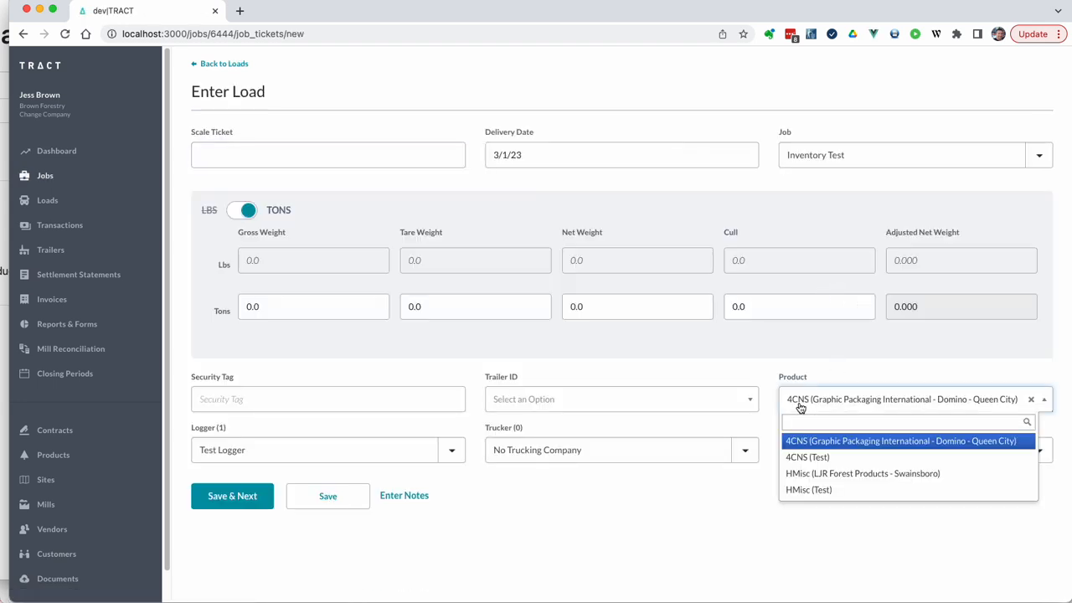
pyautogui.click(820, 460)
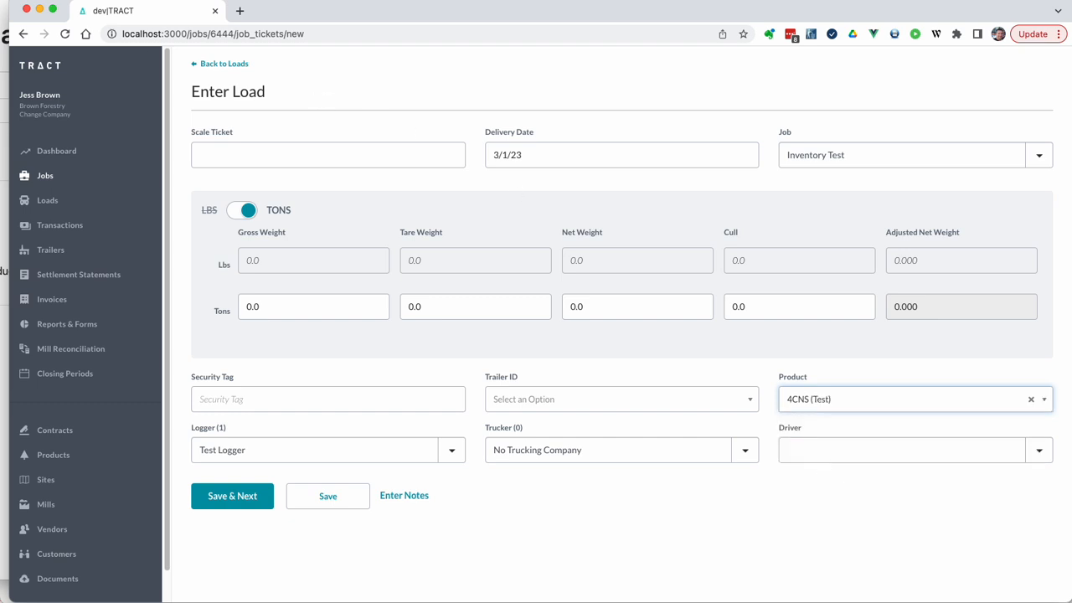
pyautogui.click(236, 67)
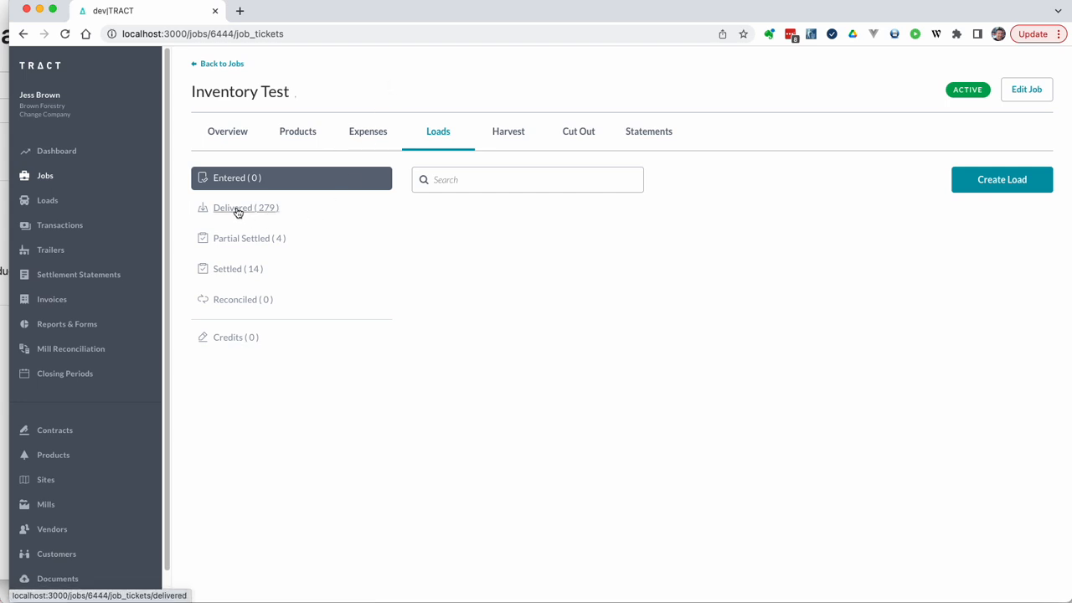
# Step: Review the Test site's net loads and net tons in the job overview, and open the site's page
pyautogui.click(230, 134)
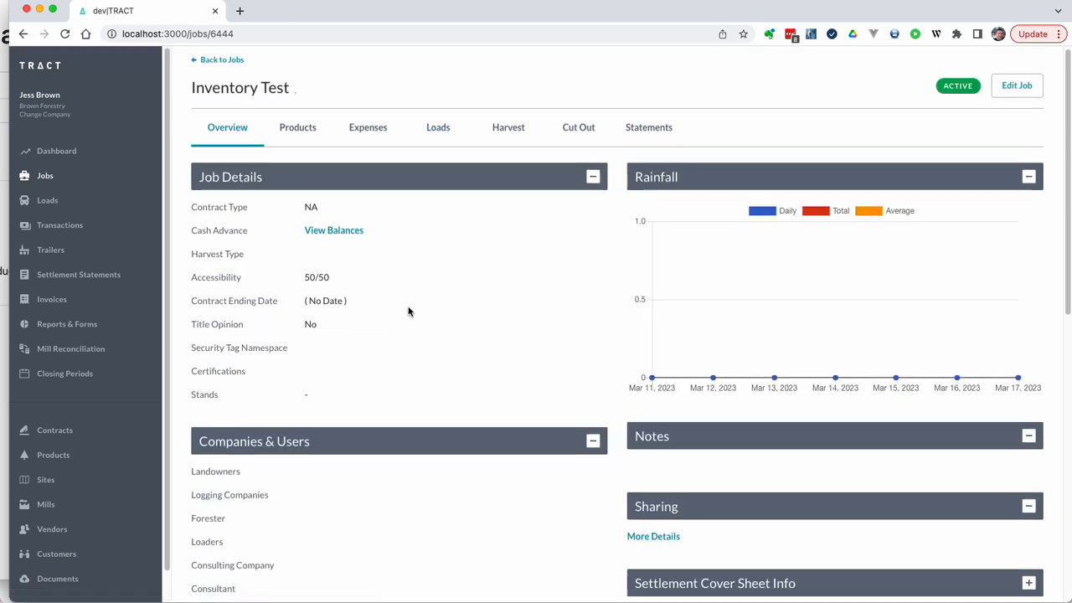
pyautogui.scroll(-10, 409, 311)
pyautogui.scroll(-1, 409, 311)
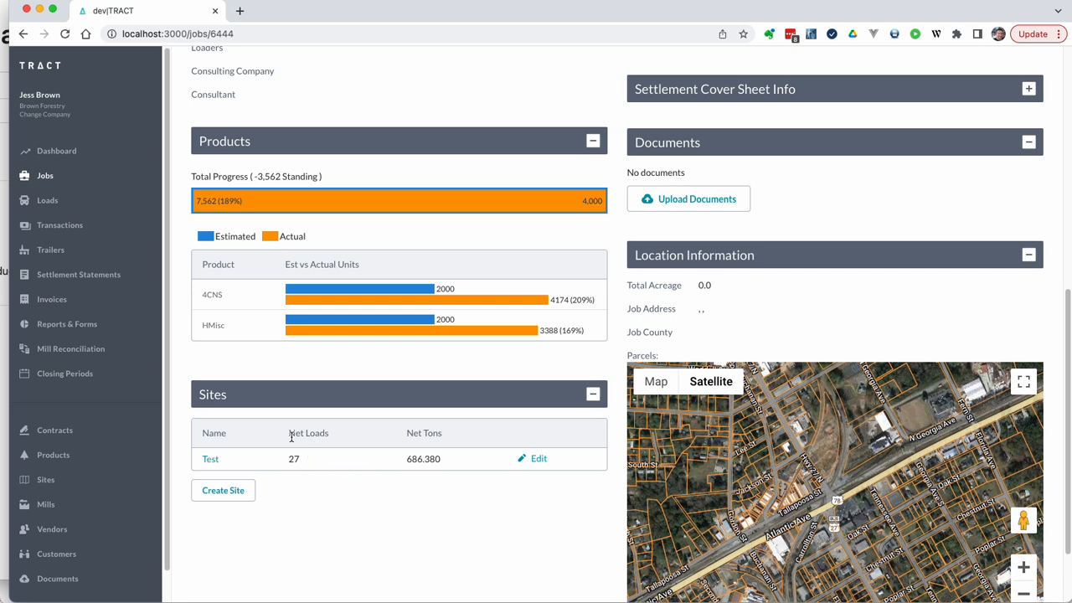
pyautogui.moveTo(296, 460); pyautogui.dragTo(327, 461)
pyautogui.moveTo(406, 459); pyautogui.dragTo(447, 462)
pyautogui.click(209, 462)
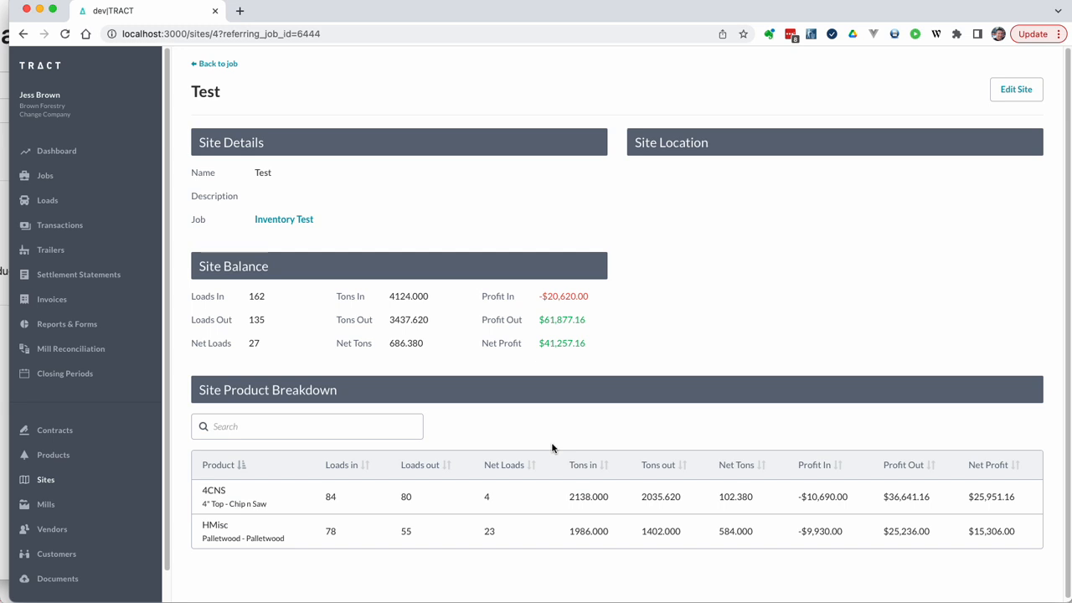
# Step: Examine the Test site's balance: loads and tons in and out, net tons, and net profit
pyautogui.doubleClick(205, 91)
pyautogui.doubleClick(256, 296)
pyautogui.moveTo(399, 297); pyautogui.dragTo(426, 305)
pyautogui.click(418, 297)
pyautogui.moveTo(249, 322); pyautogui.dragTo(266, 322)
pyautogui.moveTo(390, 320); pyautogui.dragTo(460, 343)
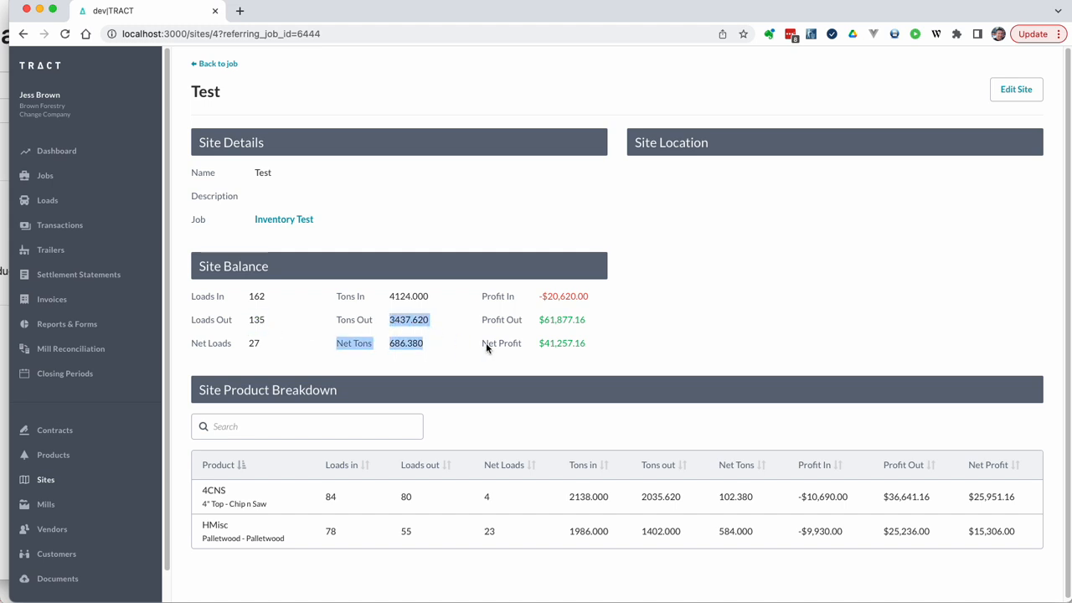
pyautogui.click(444, 318)
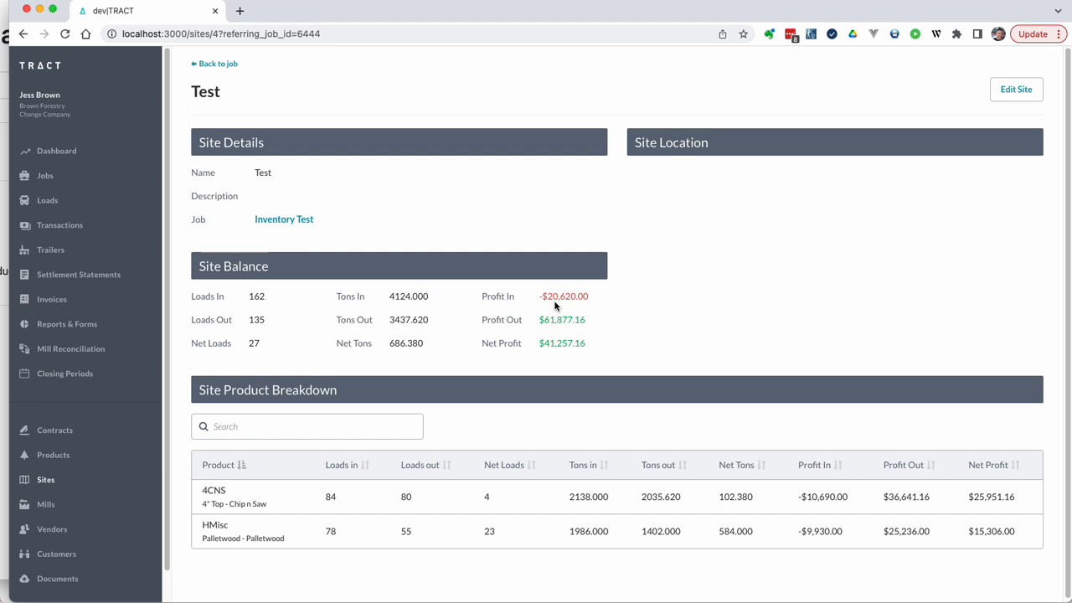
pyautogui.moveTo(539, 342); pyautogui.dragTo(587, 350)
pyautogui.click(608, 349)
pyautogui.scroll(-1, 605, 356)
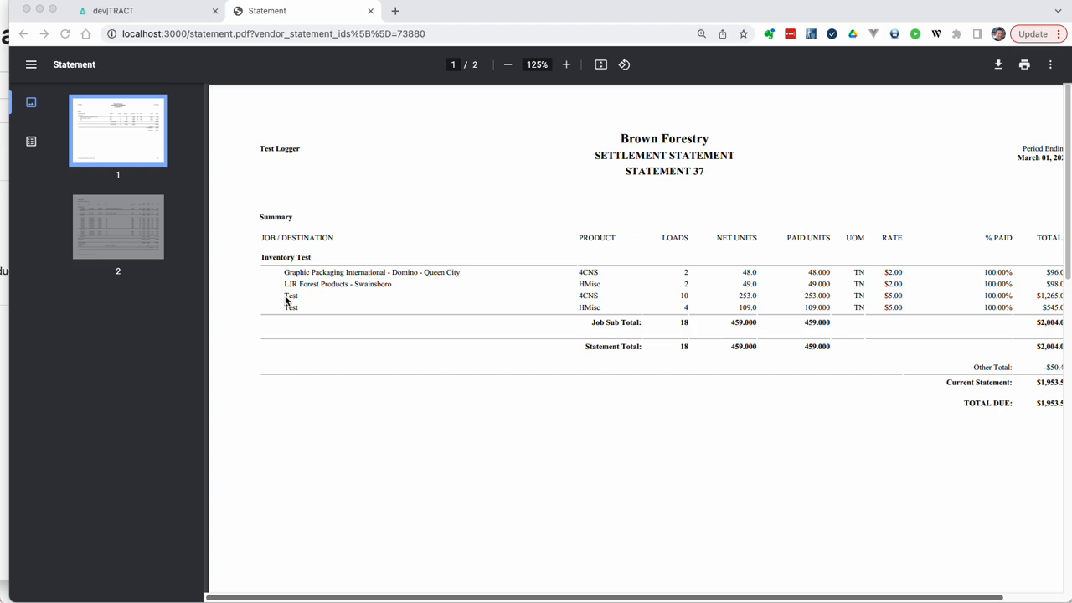
# Step: Read through the logger's settlement statement to the individual load detail on page 2
pyautogui.scroll(-10, 286, 299)
pyautogui.scroll(-5, 286, 300)
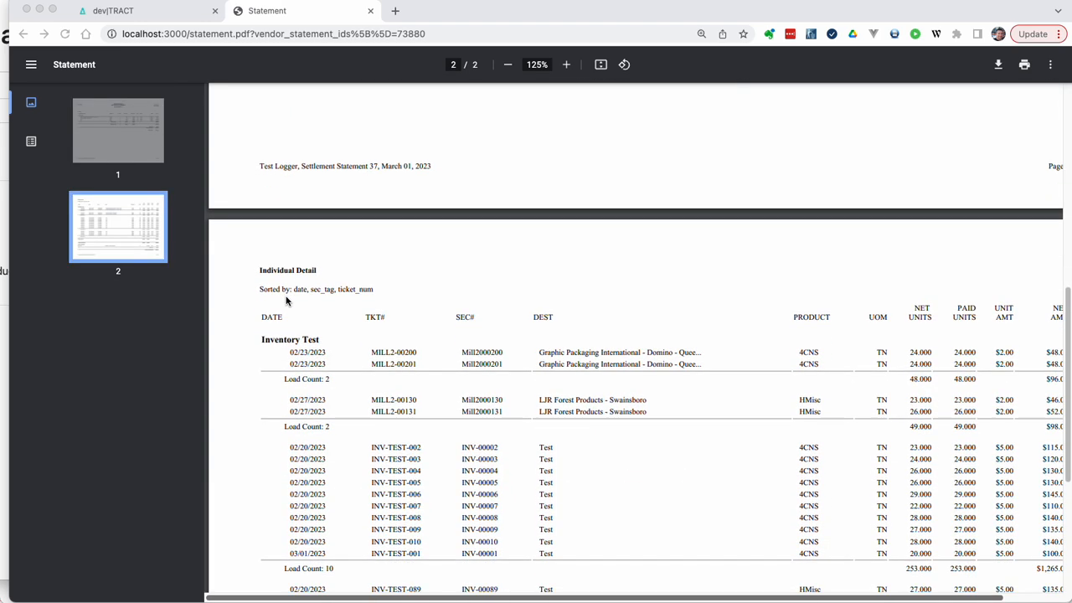